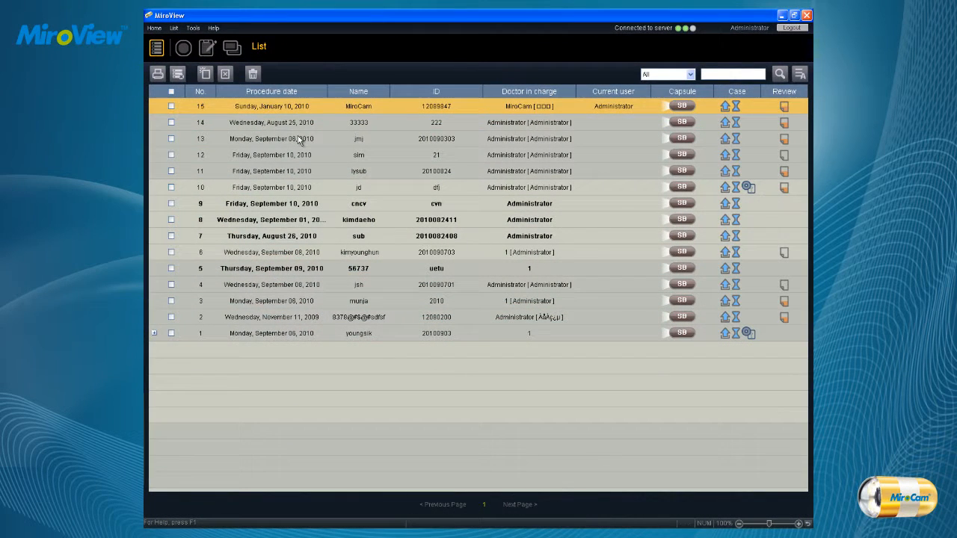
Open the MiroCam case dated Sunday, January 10, 2010 for review.
left_click(174, 28)
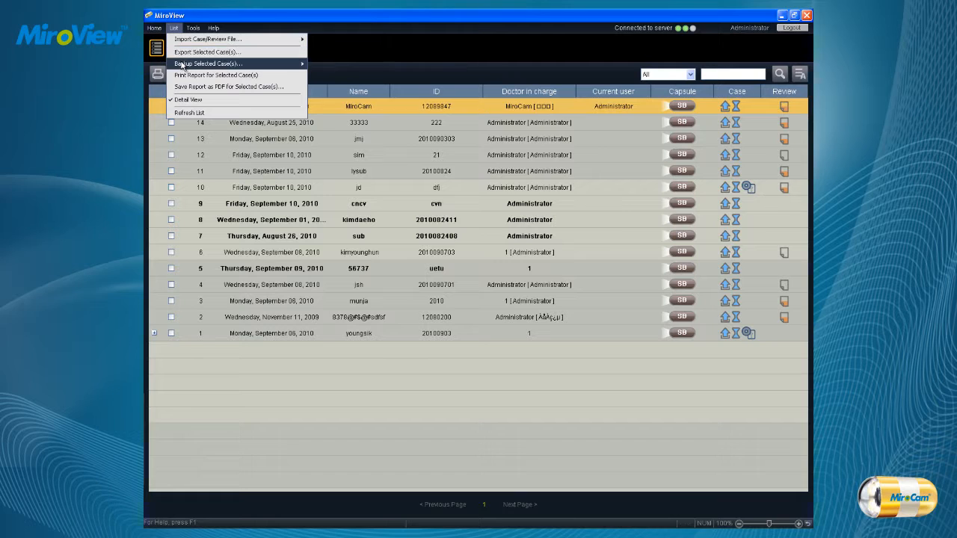
mouse_move(158, 31)
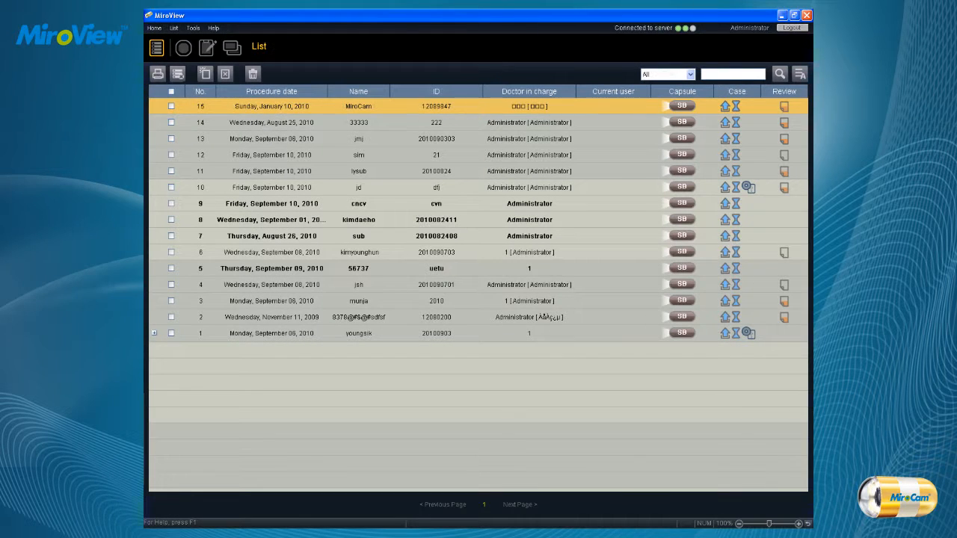
left_click(183, 49)
left_click(183, 49)
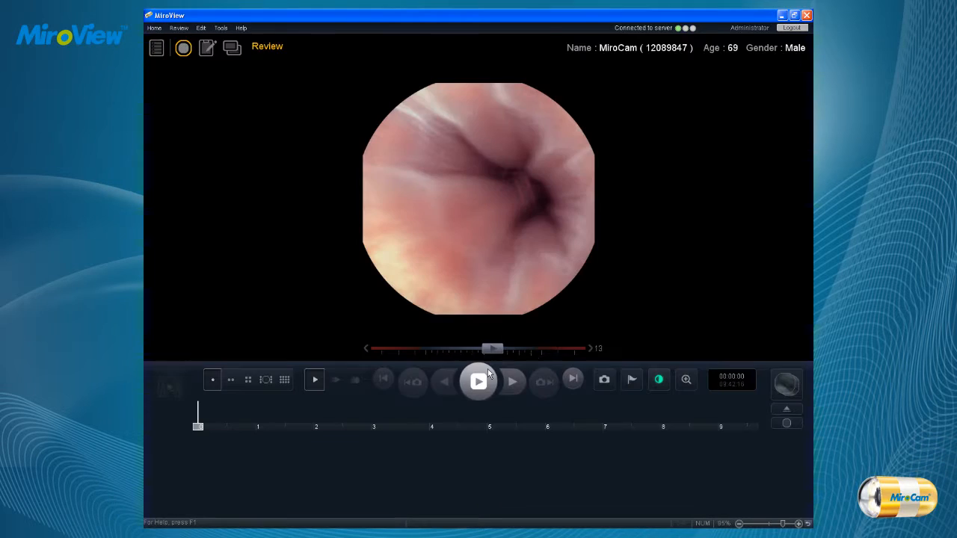
Play the capsule video forward and in reverse, adjust the playback speed, and pause it.
left_click(486, 385)
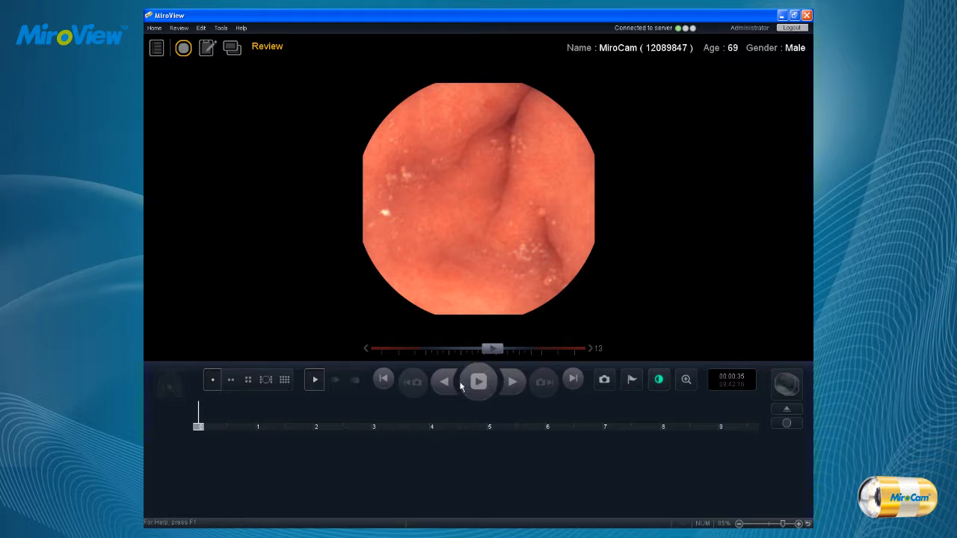
left_click(446, 382)
left_click_drag(492, 349, 538, 348)
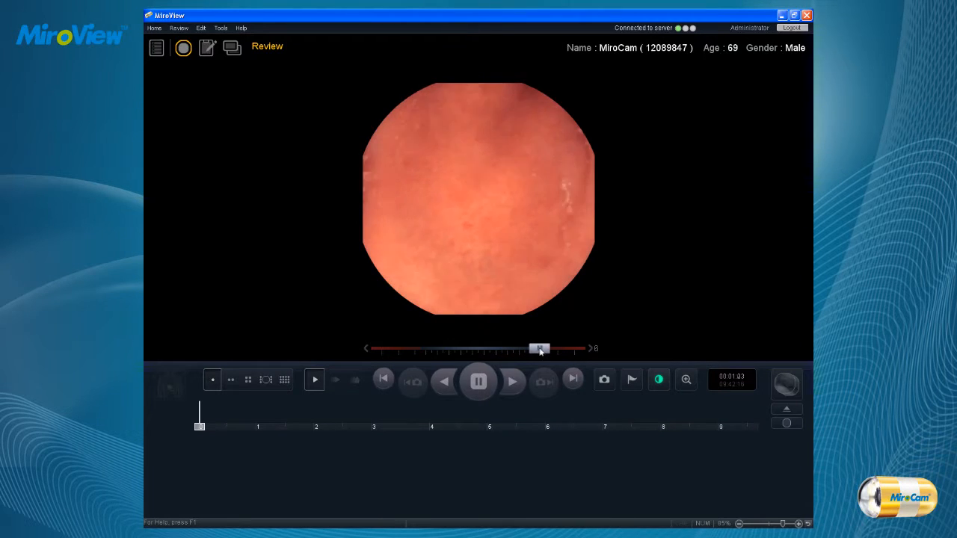
left_click(477, 382)
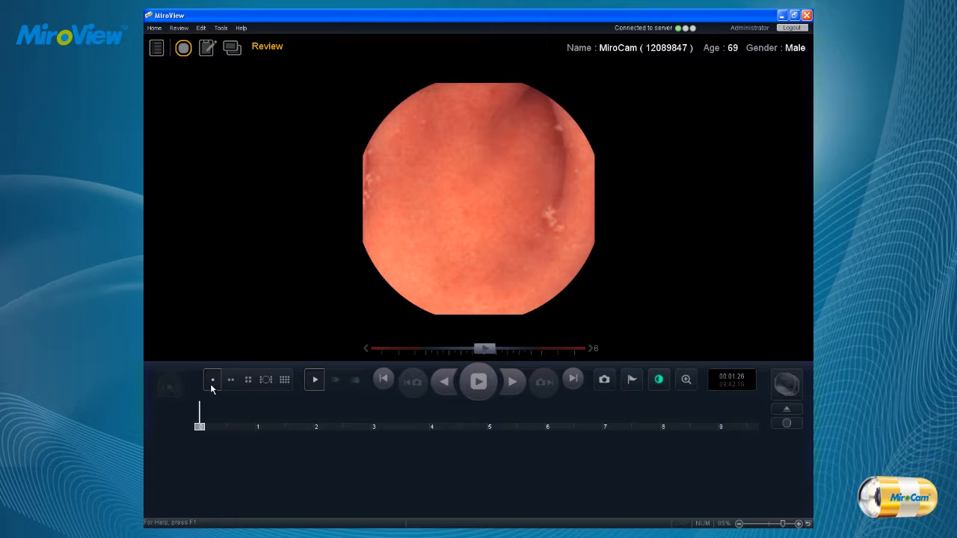
Try the two- and four-image layouts, and narrow the range view's timeline span to about 1.4 to 2.9 hours.
left_click(231, 381)
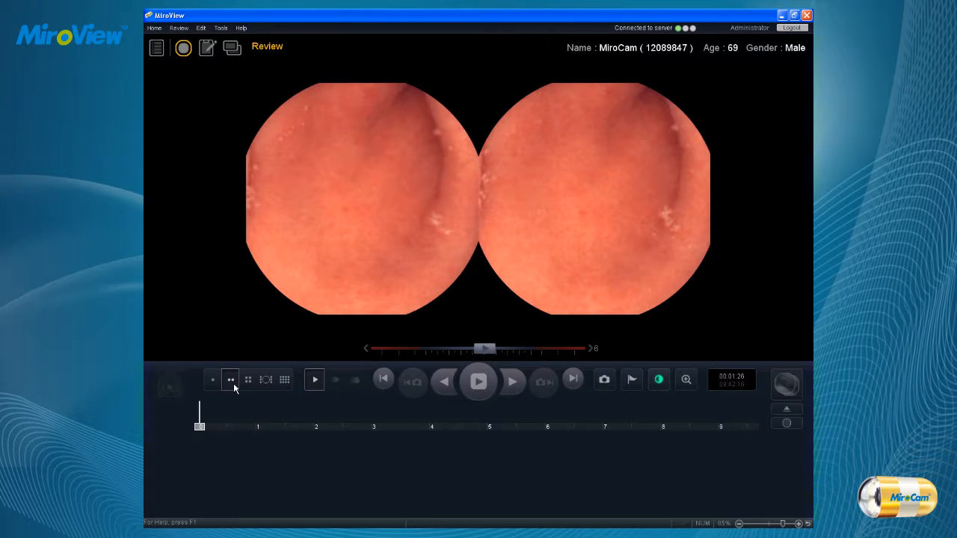
left_click(248, 379)
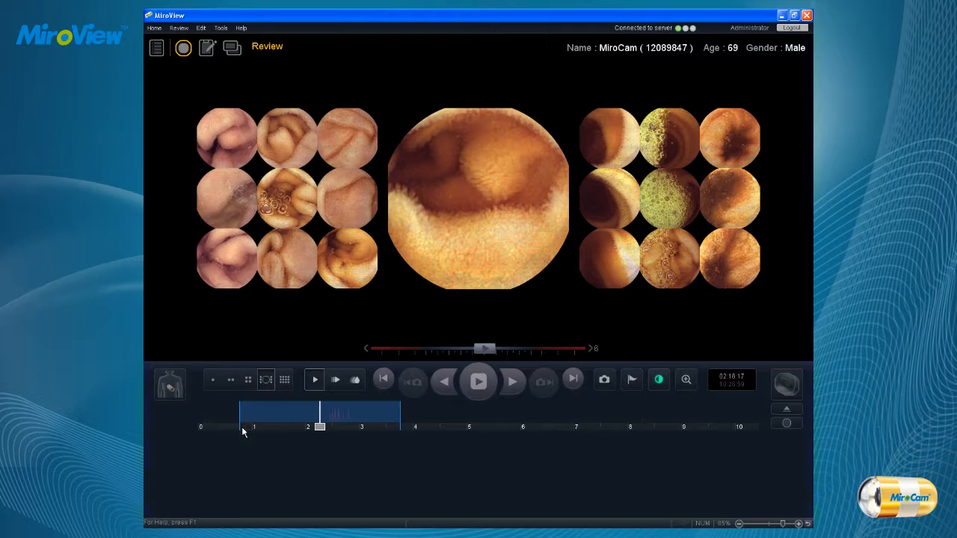
left_click_drag(238, 427, 275, 427)
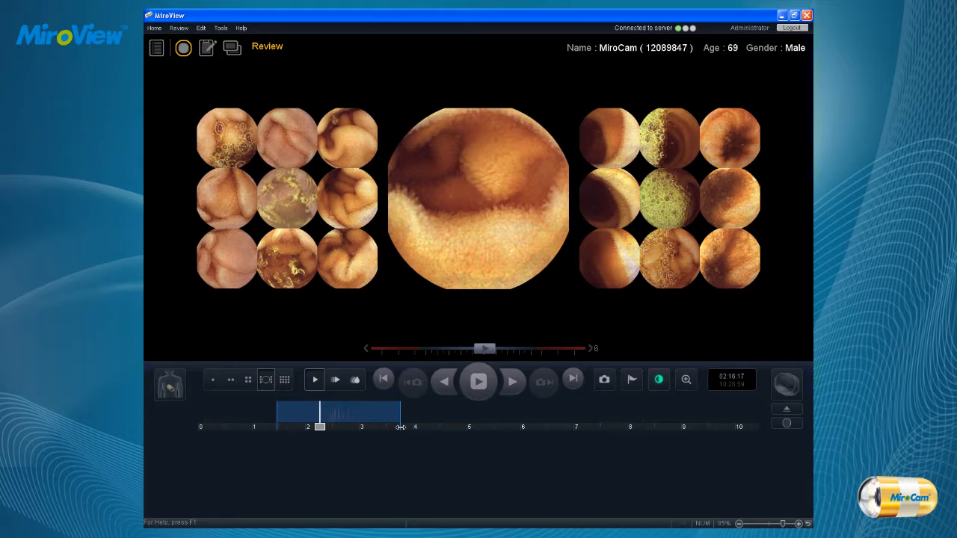
left_click_drag(401, 427, 358, 426)
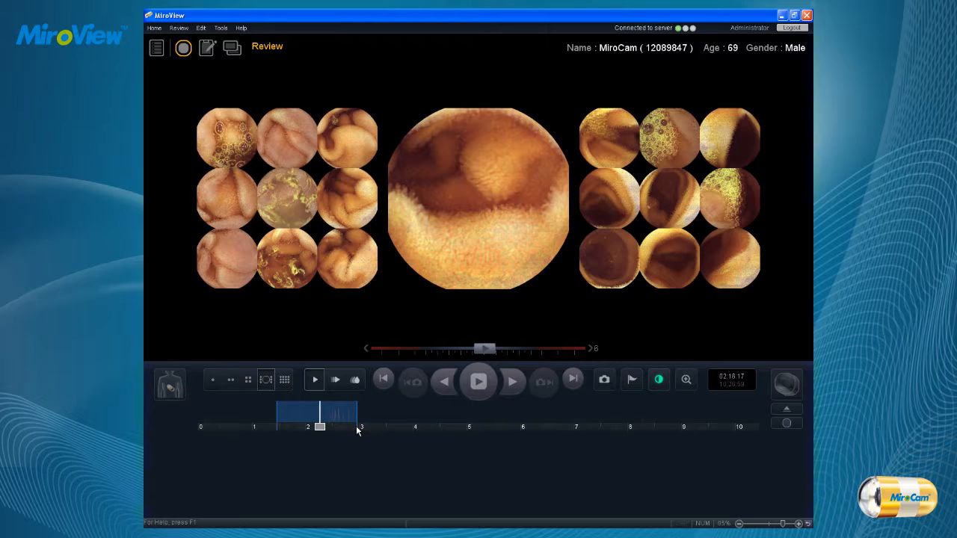
Show all video frames in the map view and examine them at smaller and larger magnification.
left_click(284, 380)
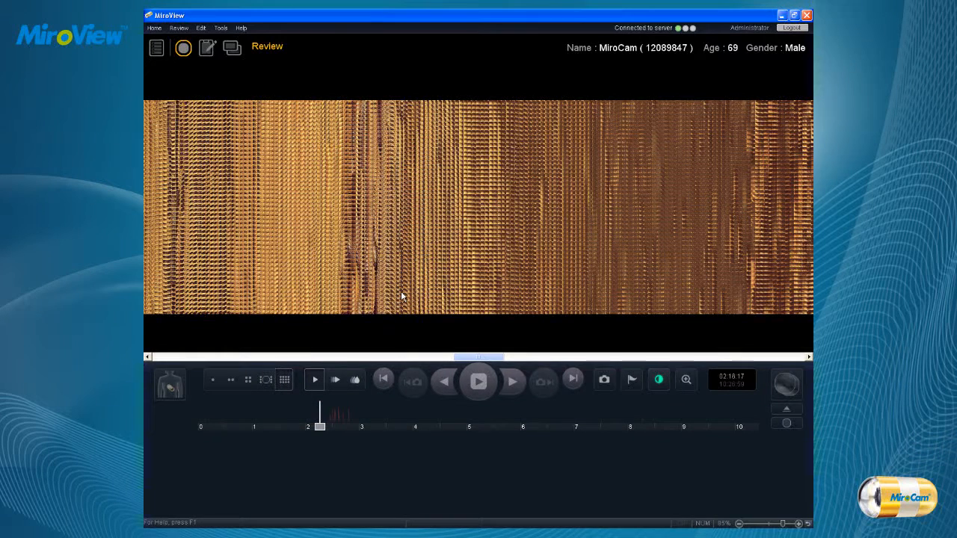
scroll(415, 297, "down", 3)
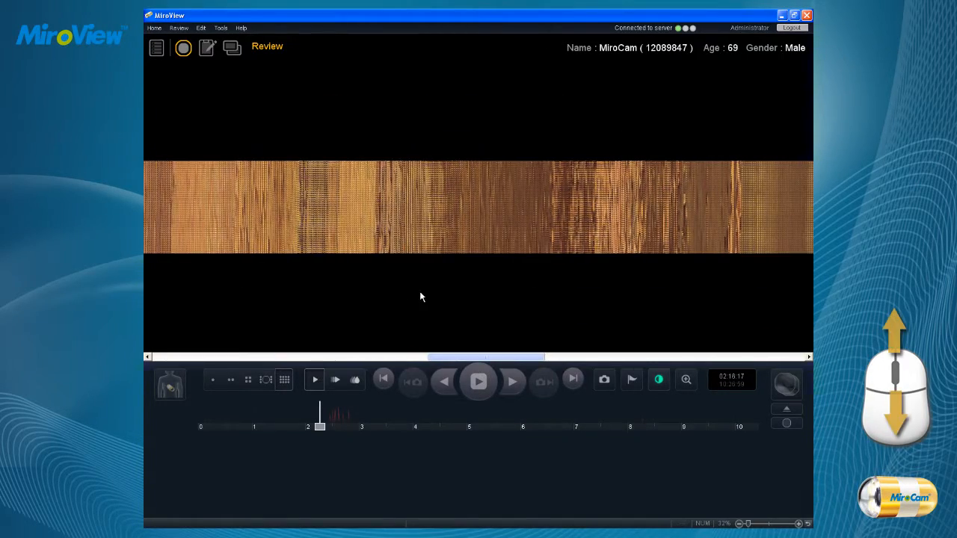
scroll(403, 321, "up", 3)
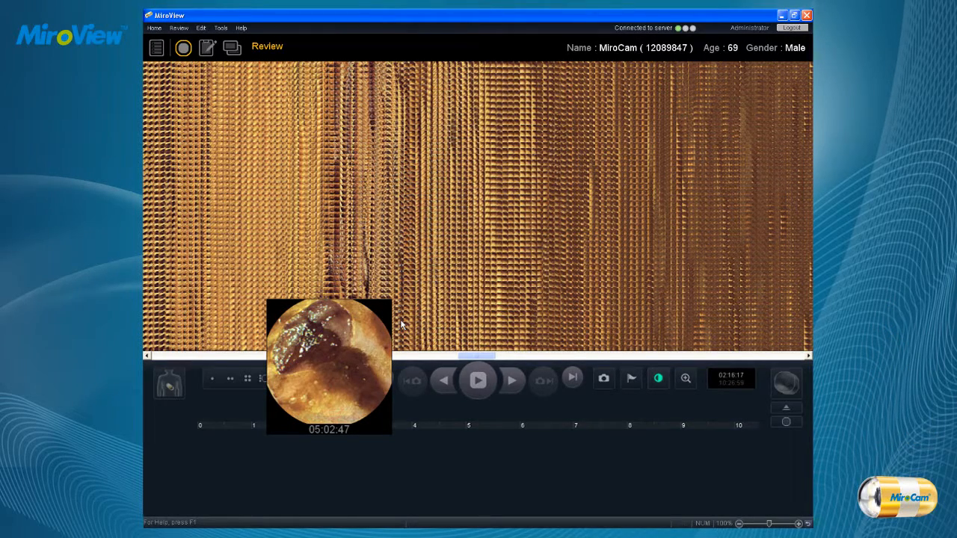
scroll(401, 324, "down", 3)
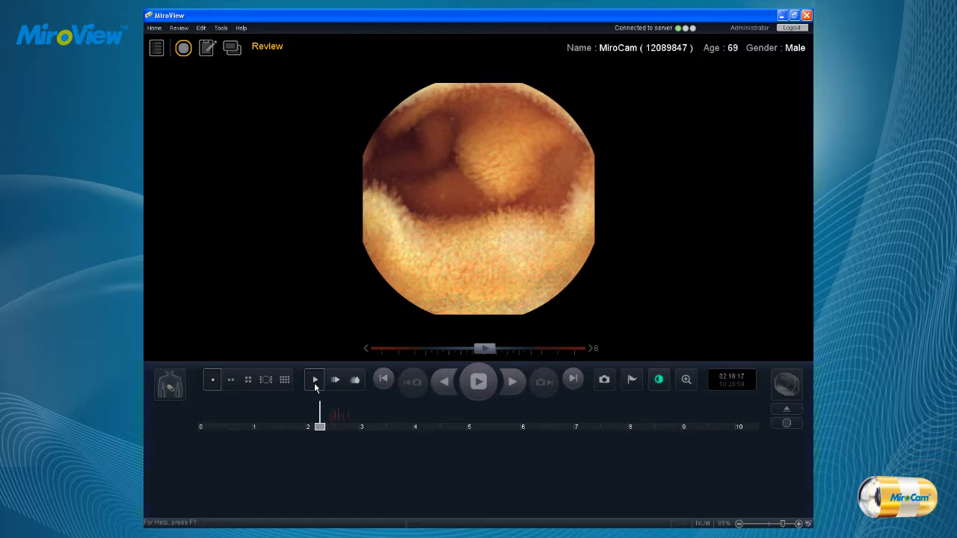
Try the second and third playback modes on the single-image video, pausing playback between them.
left_click(337, 382)
left_click(361, 382)
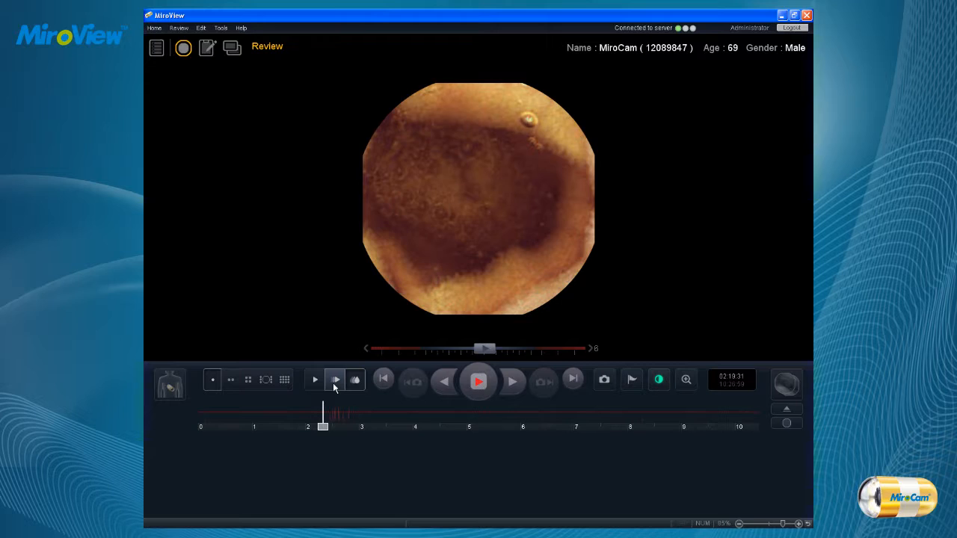
left_click(333, 381)
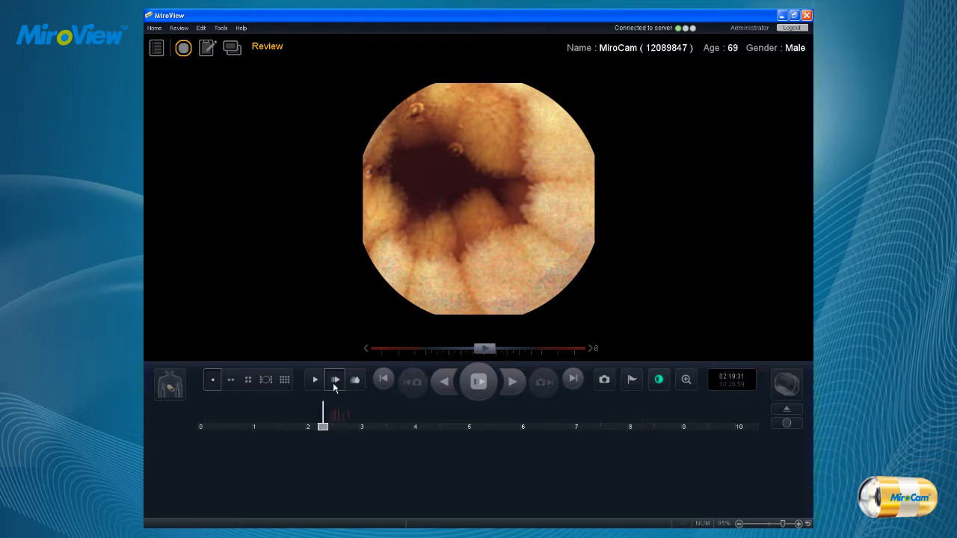
left_click(487, 387)
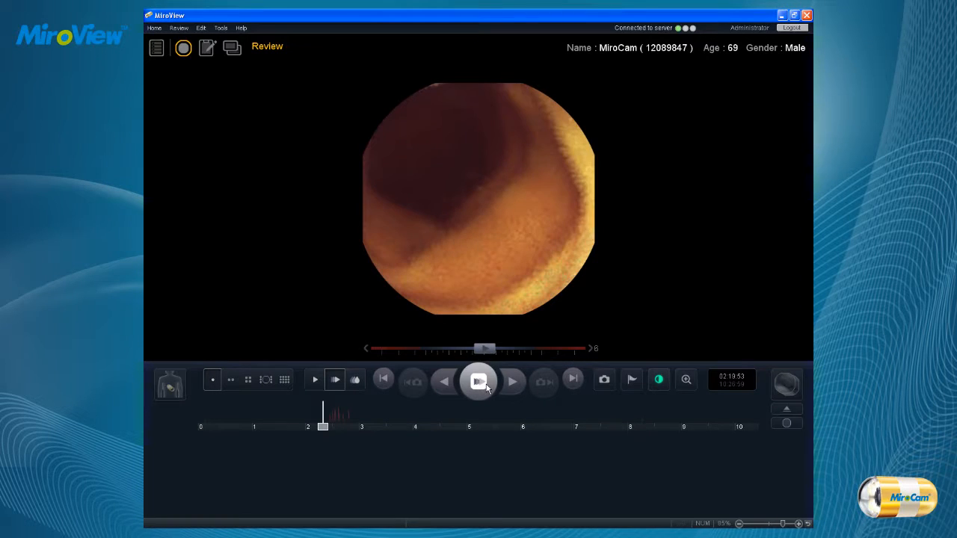
left_click(356, 381)
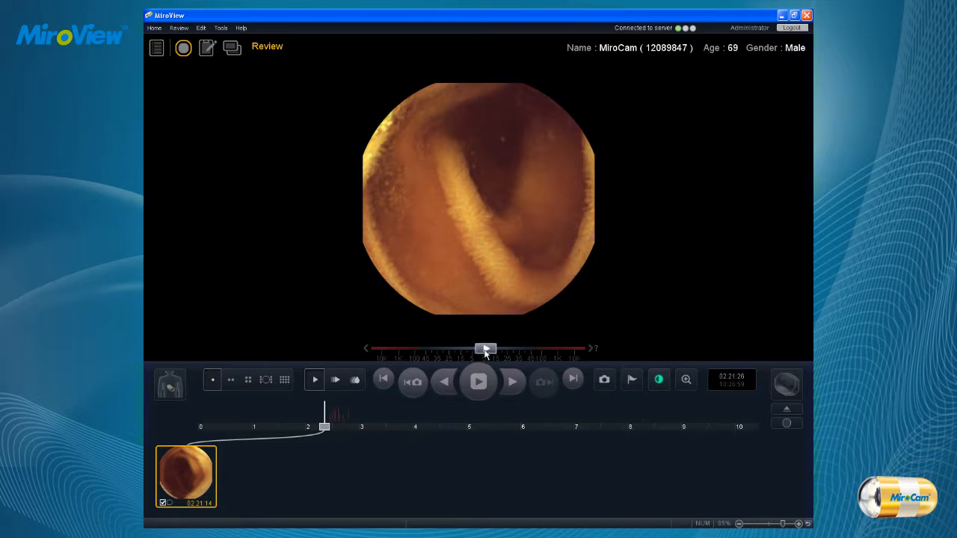
Raise the playback speed to 100, play the video, and pause it around 02:21:55.
left_click_drag(486, 349, 540, 349)
left_click(485, 380)
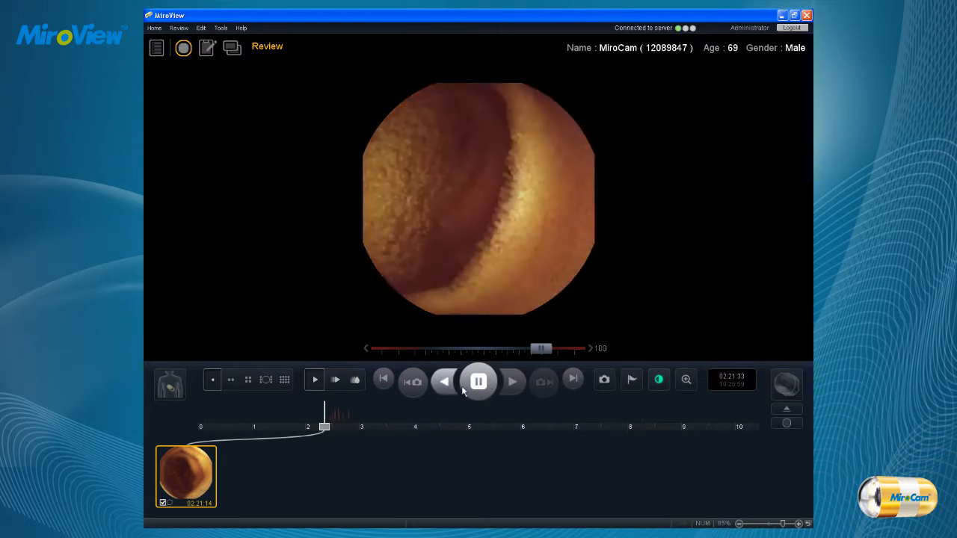
left_click(479, 381)
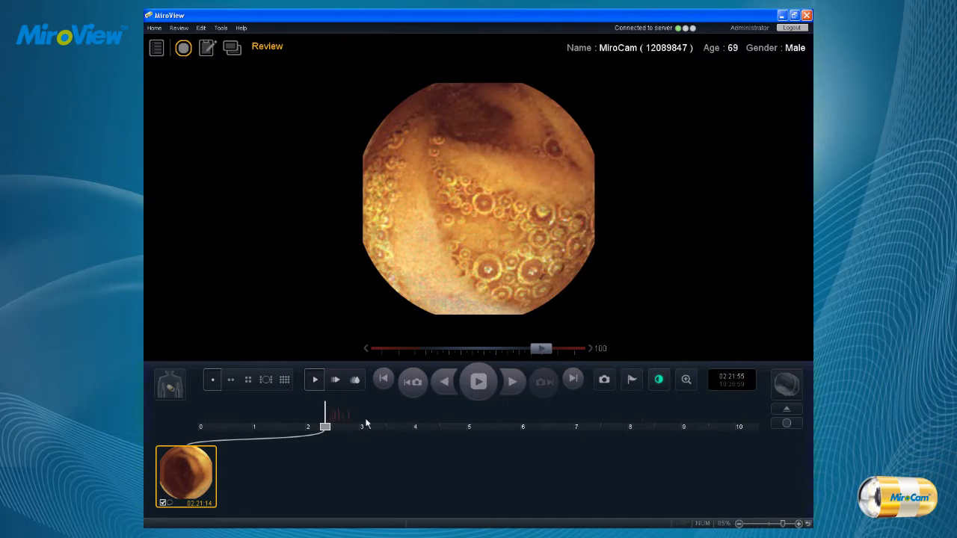
Go to 03:29:57 on the timeline and capture that frame.
left_click(383, 425)
left_click_drag(382, 427, 385, 427)
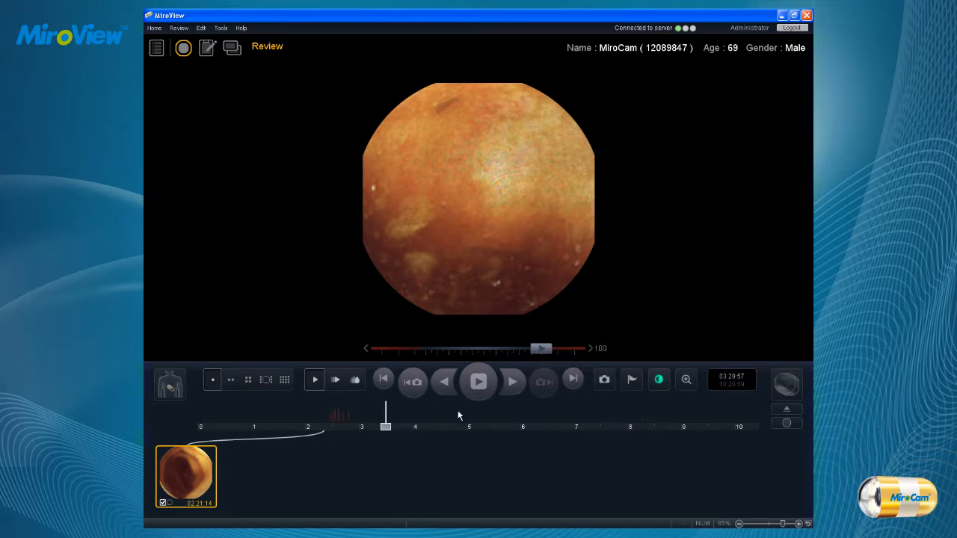
left_click(609, 383)
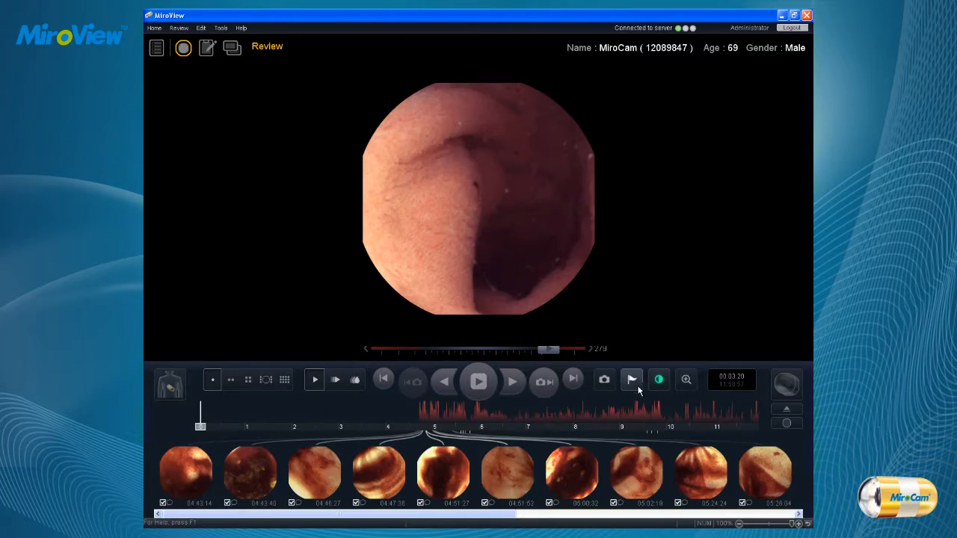
Mark the frame at 00:03:20 with the Esophagus landmark, and apply the Gastric landmark to the same frame.
left_click(633, 381)
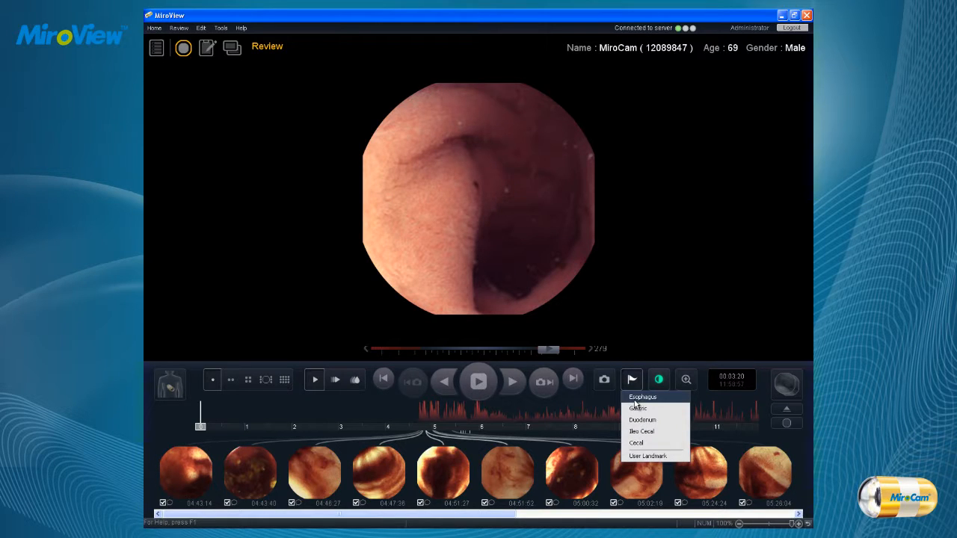
left_click(635, 403)
left_click(632, 379)
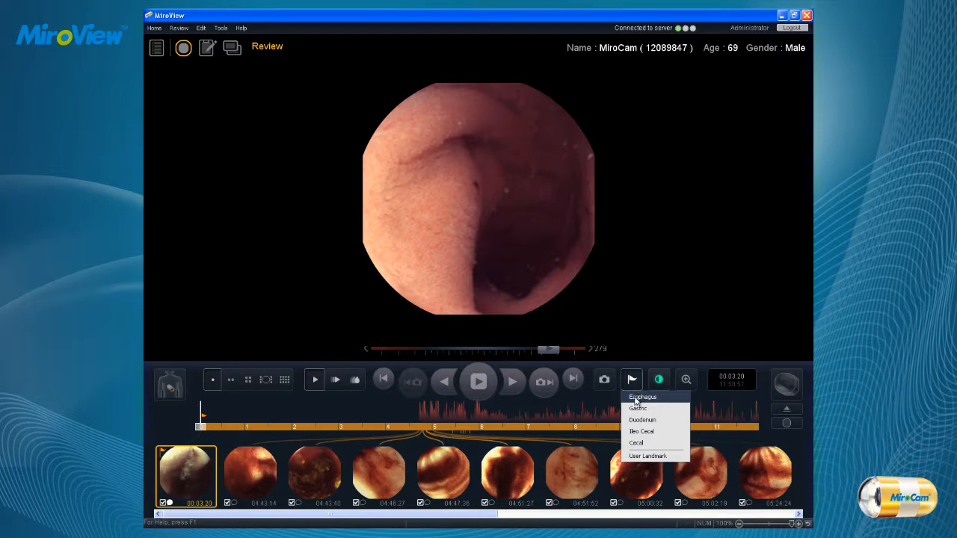
left_click(634, 410)
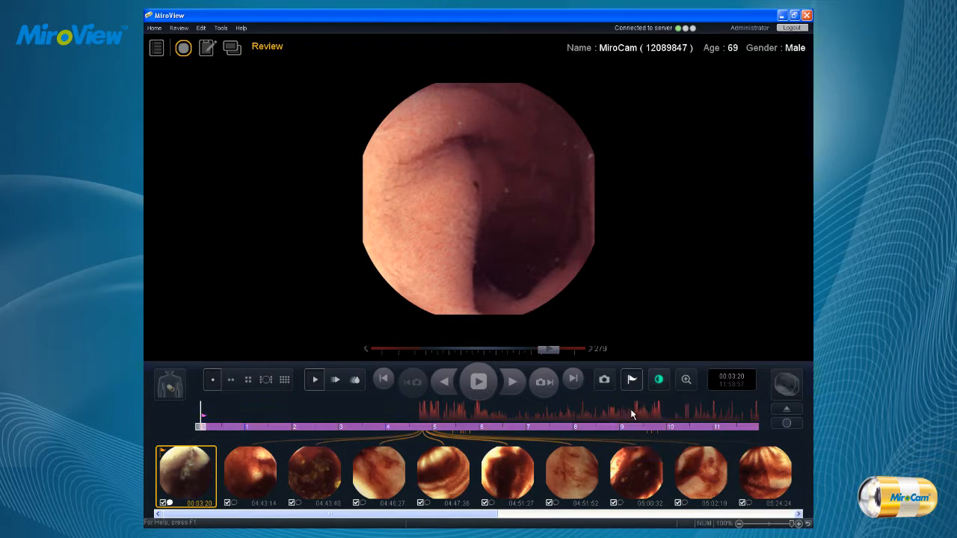
Open the image enhancement settings and increase the sharpness and ALICE levels.
left_click(659, 380)
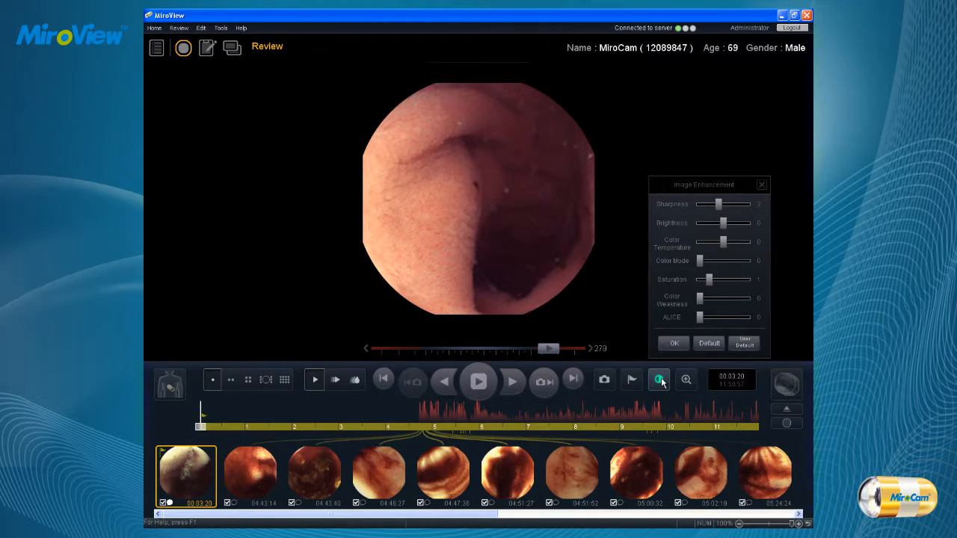
left_click_drag(718, 204, 731, 243)
mouse_move(701, 317)
left_mouse_down()
mouse_move(731, 320)
mouse_move(715, 318)
left_mouse_up()
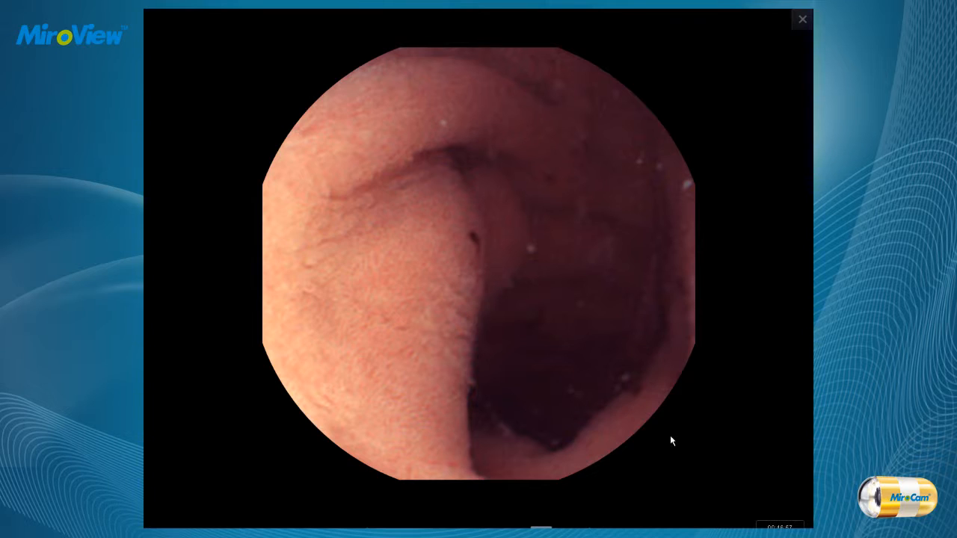
Play the video in the enlarged full-screen view and return to the normal review layout.
mouse_move(662, 482)
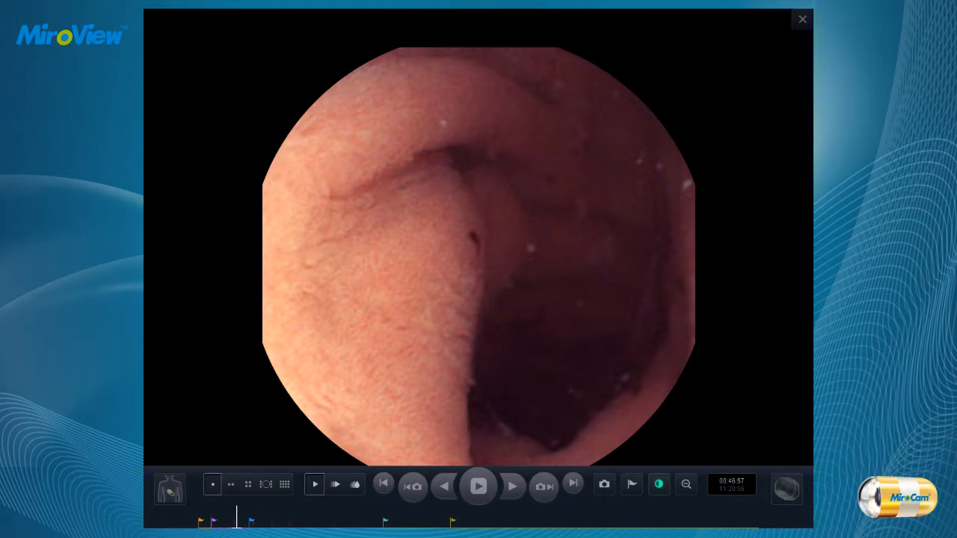
left_click(485, 493)
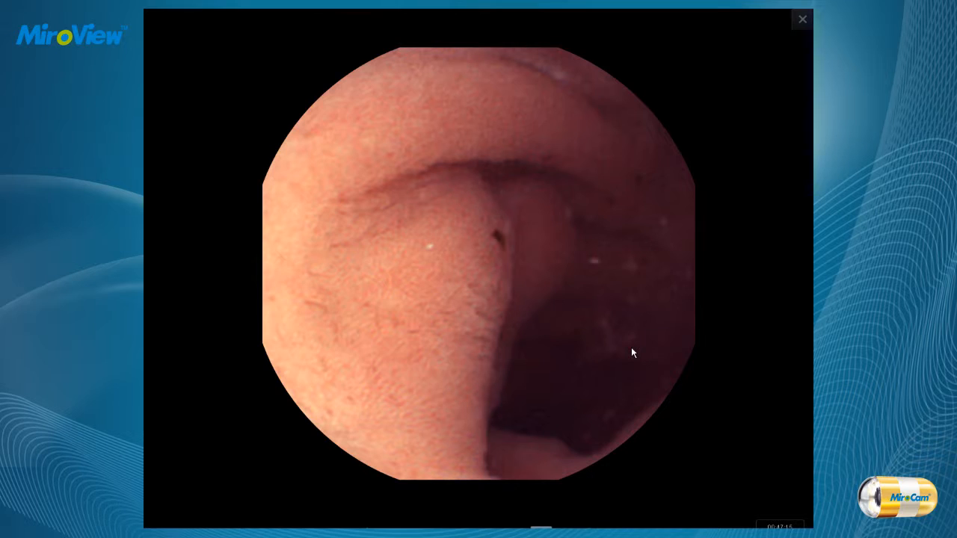
left_click(802, 21)
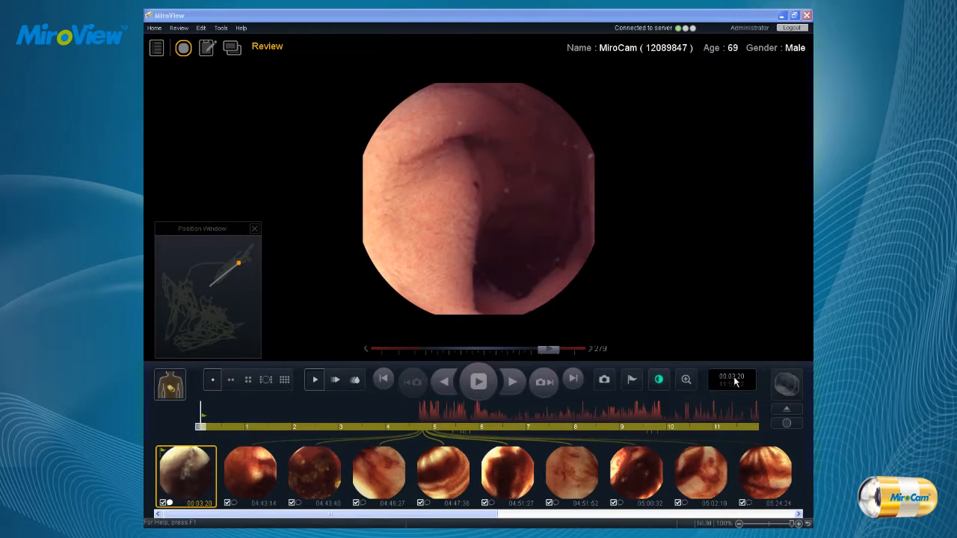
Open the comparison window for the current frame and bring up its atlas.
left_click(789, 384)
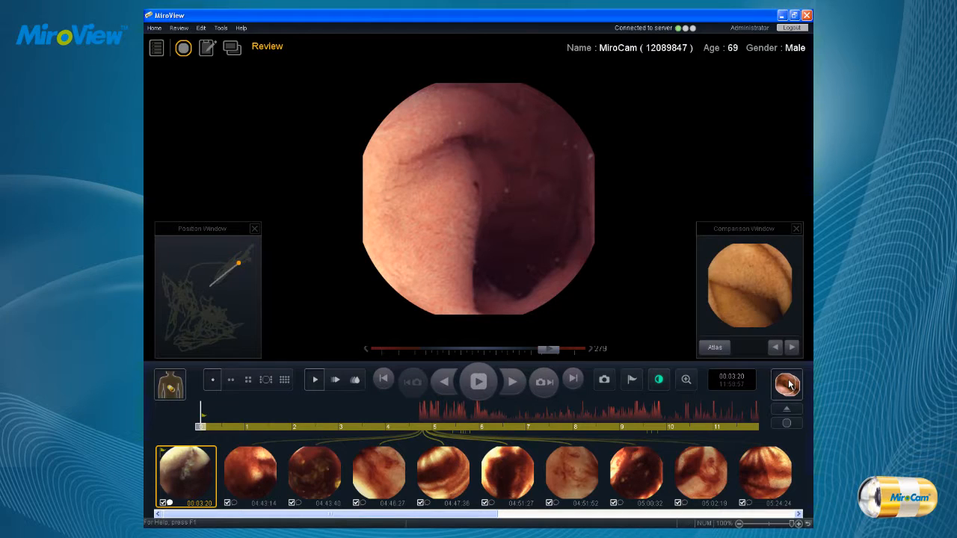
left_click(720, 350)
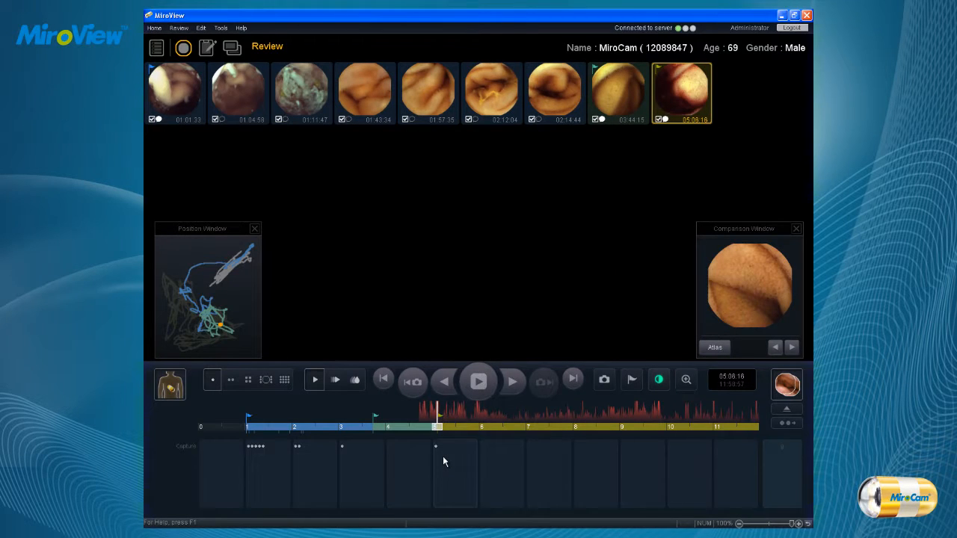
Examine the capture details for the 5, 1 and 2 hour segments of the timeline.
mouse_move(443, 457)
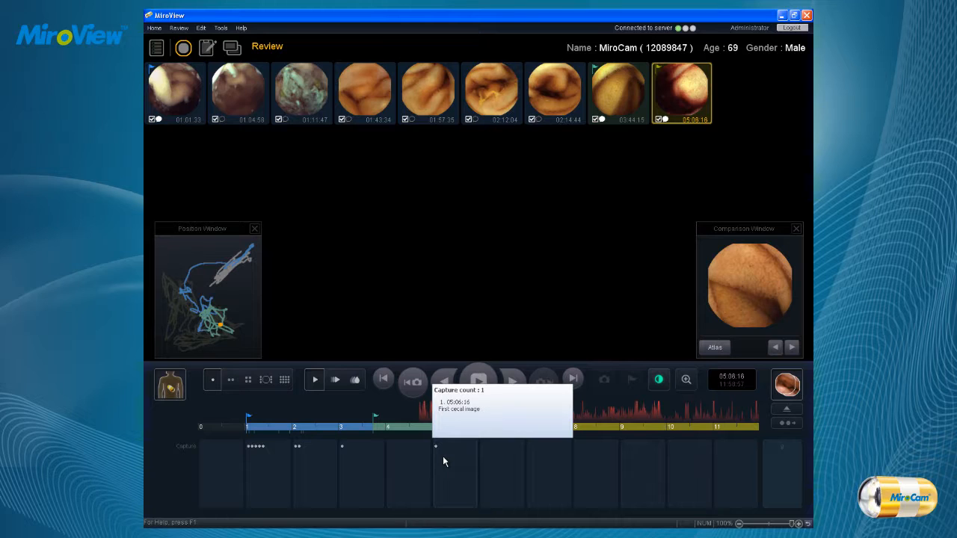
mouse_move(261, 456)
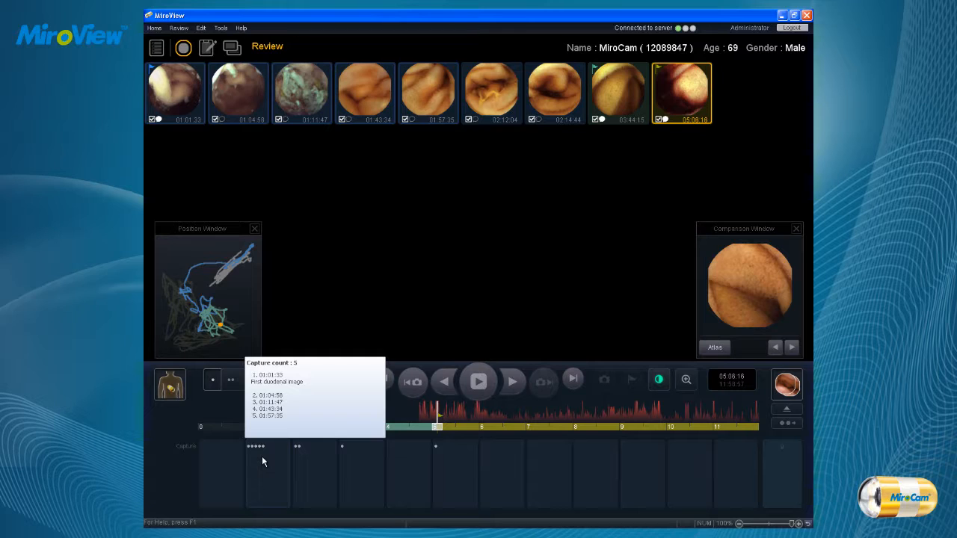
mouse_move(308, 462)
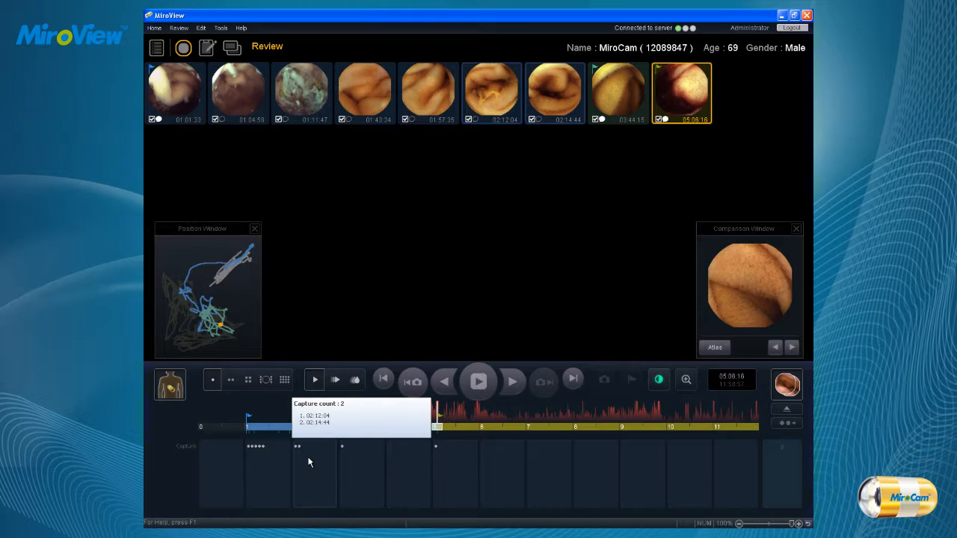
Examine the capture details for the 3 hour segment of the timeline.
mouse_move(362, 463)
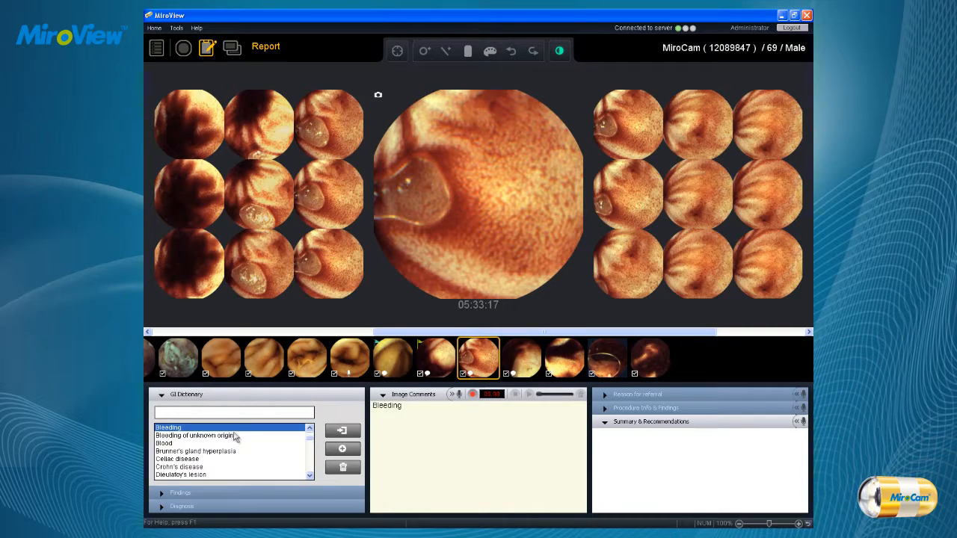
Add the term "small bowel bleeding" to the GI Dictionary in the report.
left_click(235, 437)
left_click(310, 474)
left_click(309, 474)
left_click(310, 474)
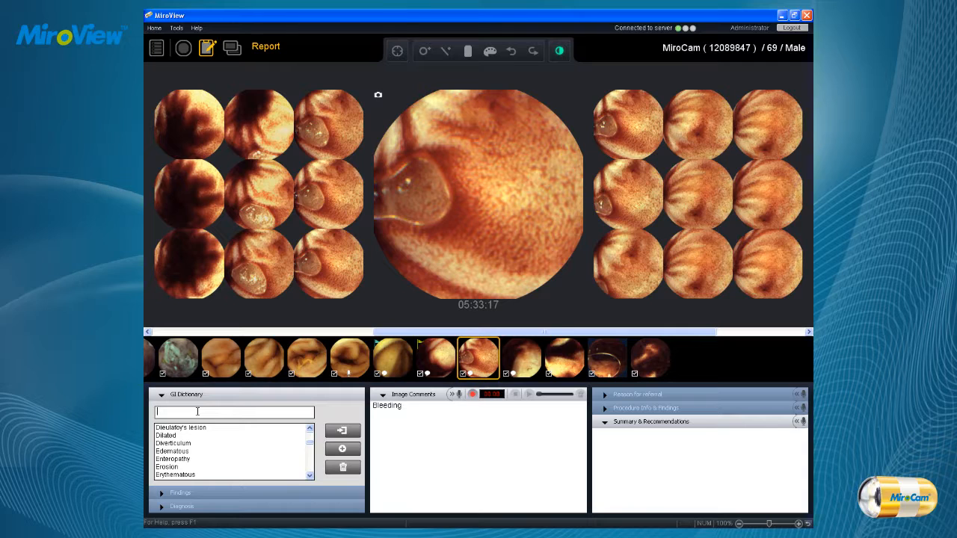
type("small bowel bleeding")
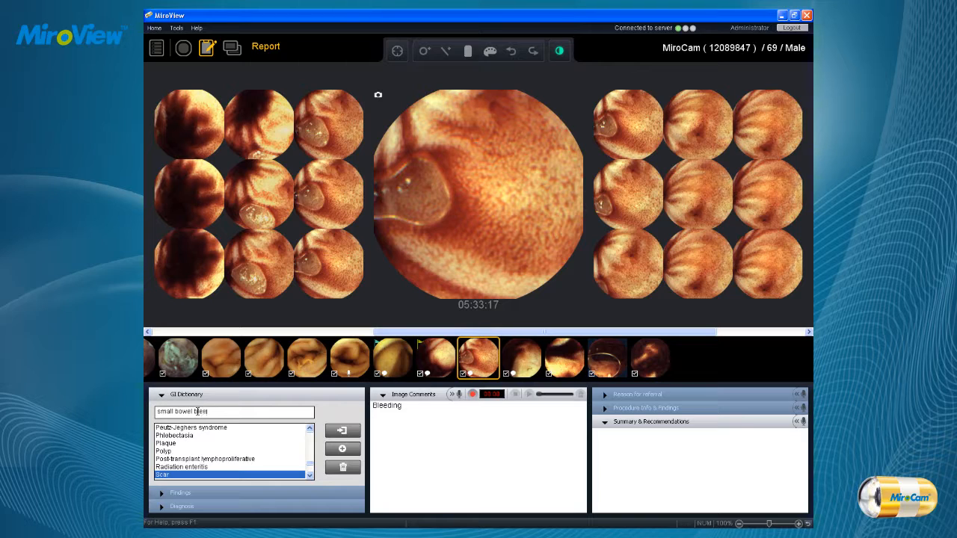
left_click(352, 453)
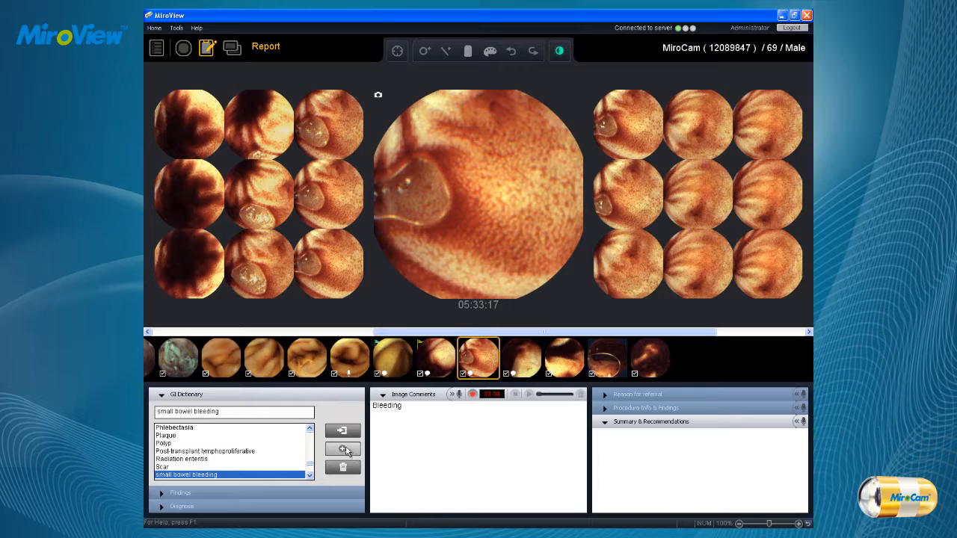
Record a voice comment for the 05:33:17 image and view the Reason for referral, Procedure Info & Findings and Summary & Recommendations sections.
left_click(473, 394)
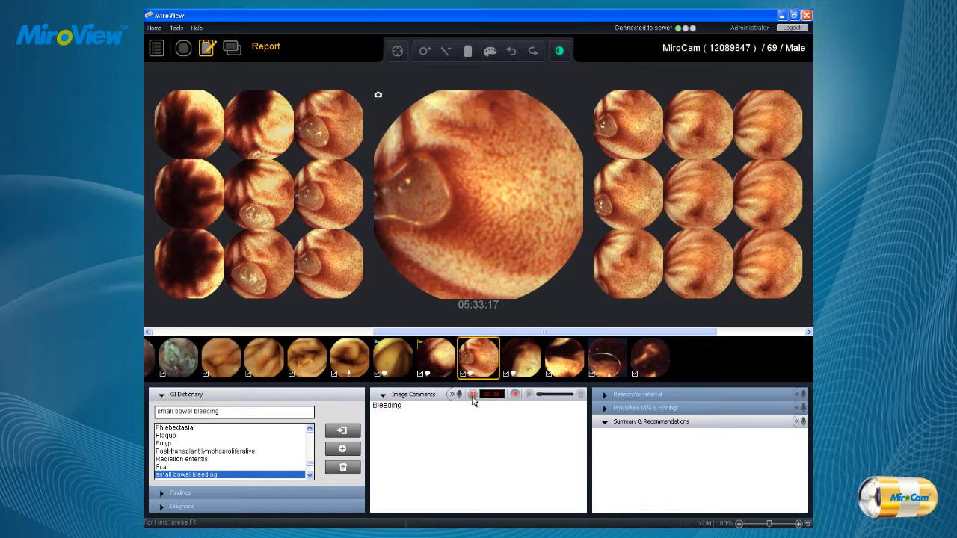
left_click(472, 396)
left_click(622, 396)
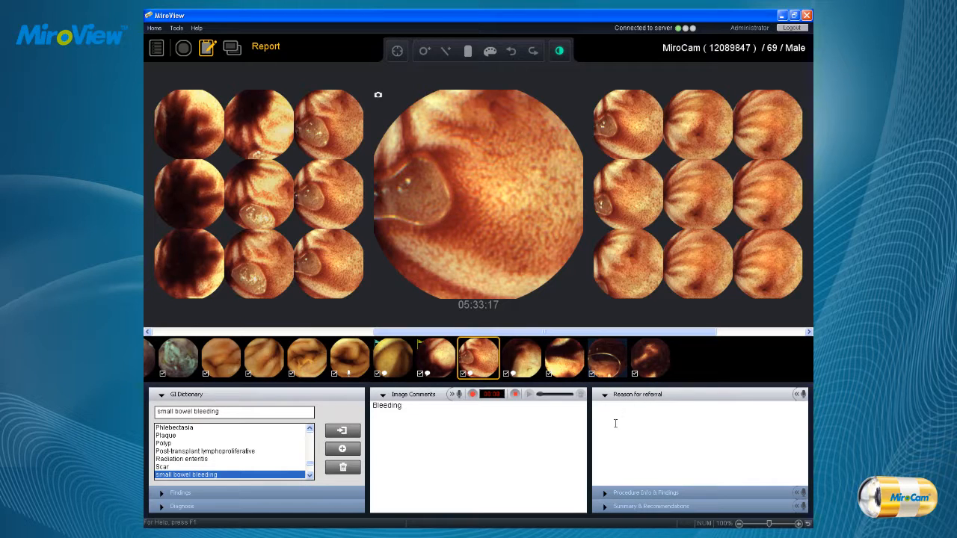
left_click(636, 493)
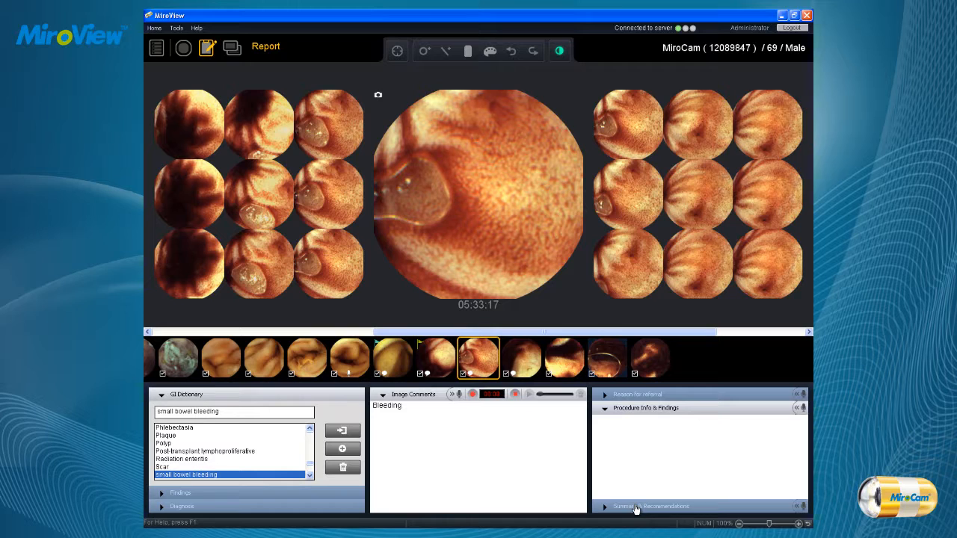
left_click(635, 507)
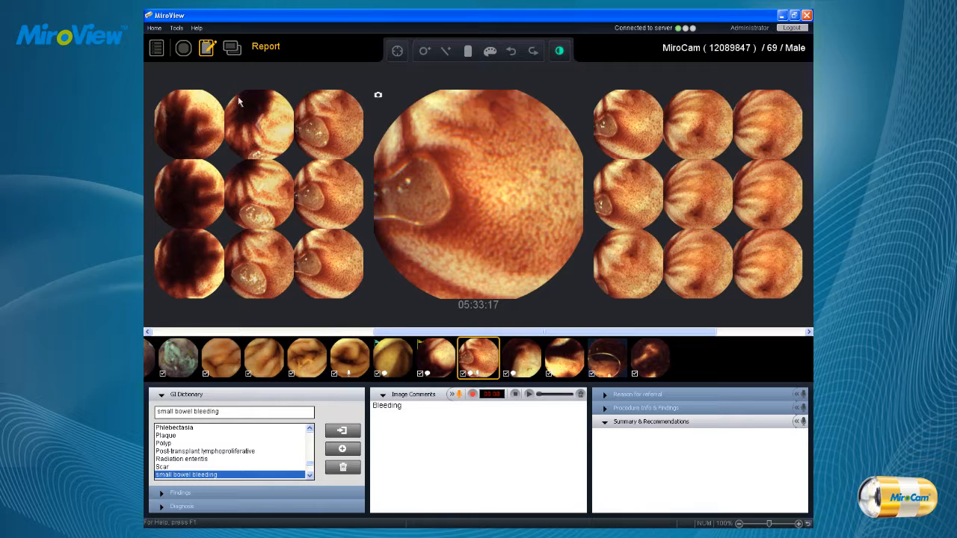
Switch to the Export view of the case and bring up the report's print preview.
left_click(233, 48)
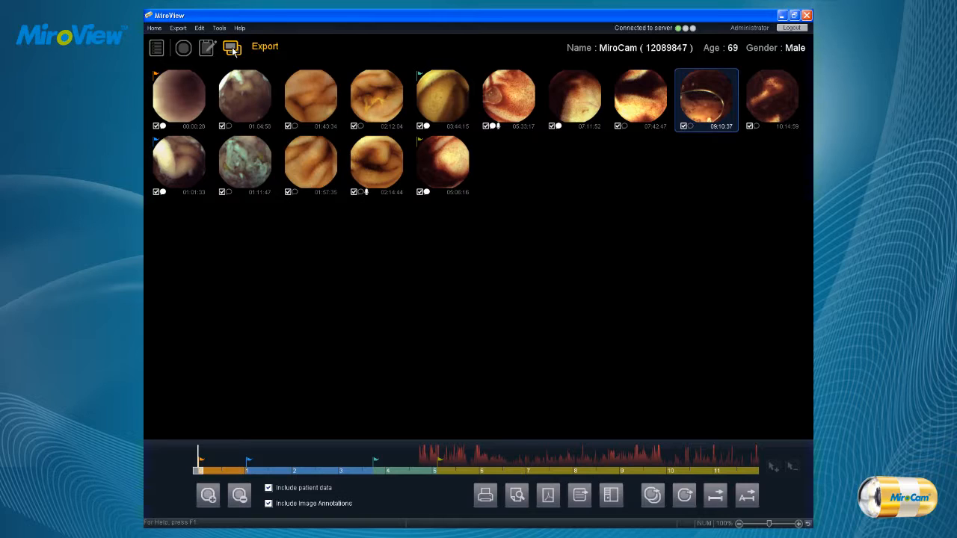
left_click(233, 50)
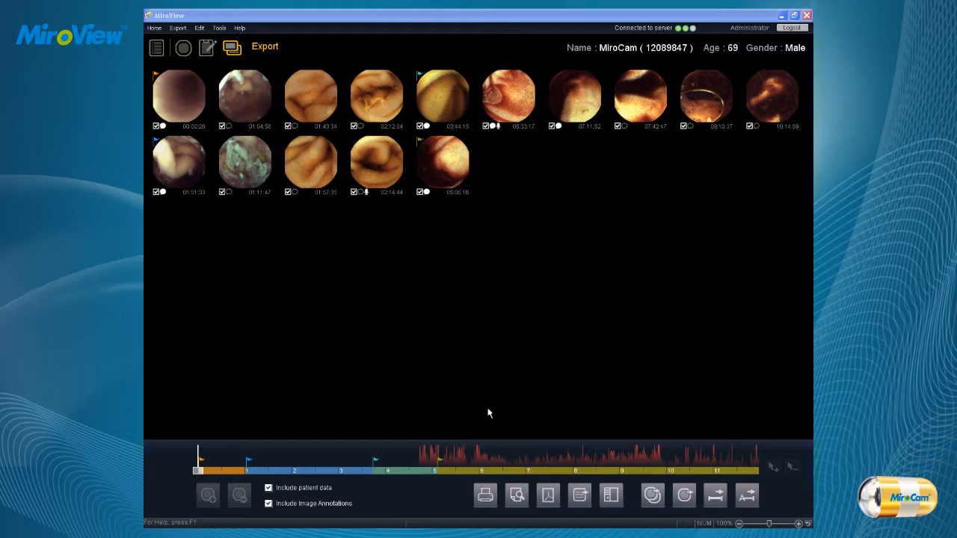
left_click(518, 498)
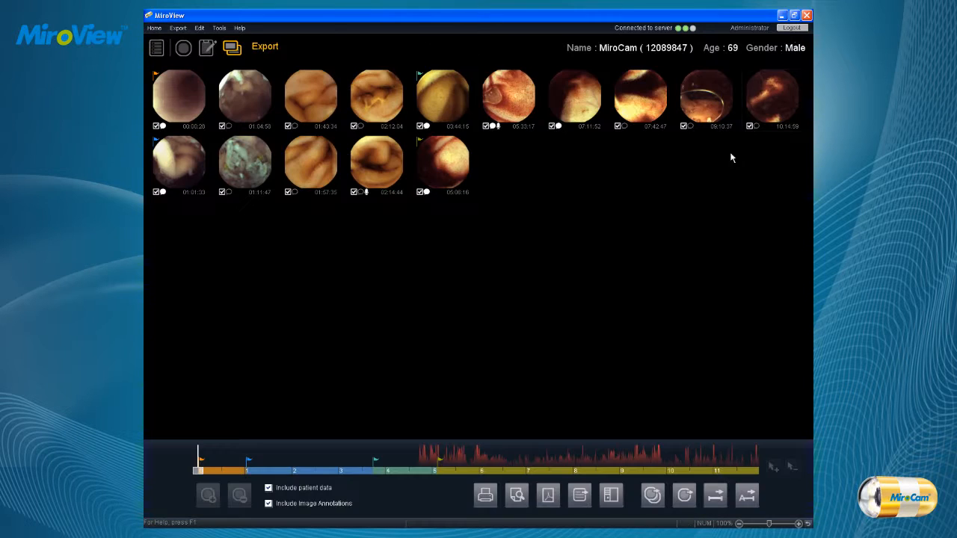
Open the folder selection for exporting the report and look through the other report output options.
left_click(548, 495)
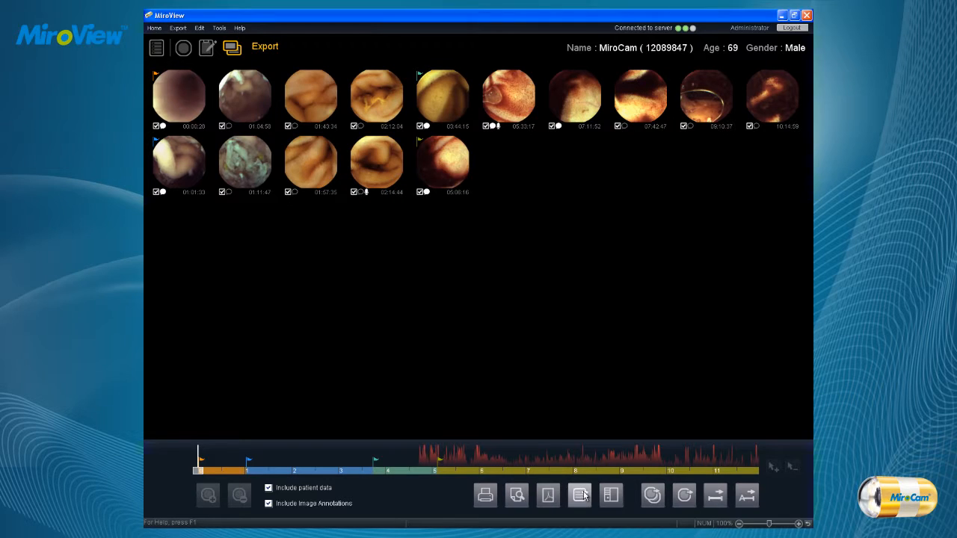
left_click(583, 495)
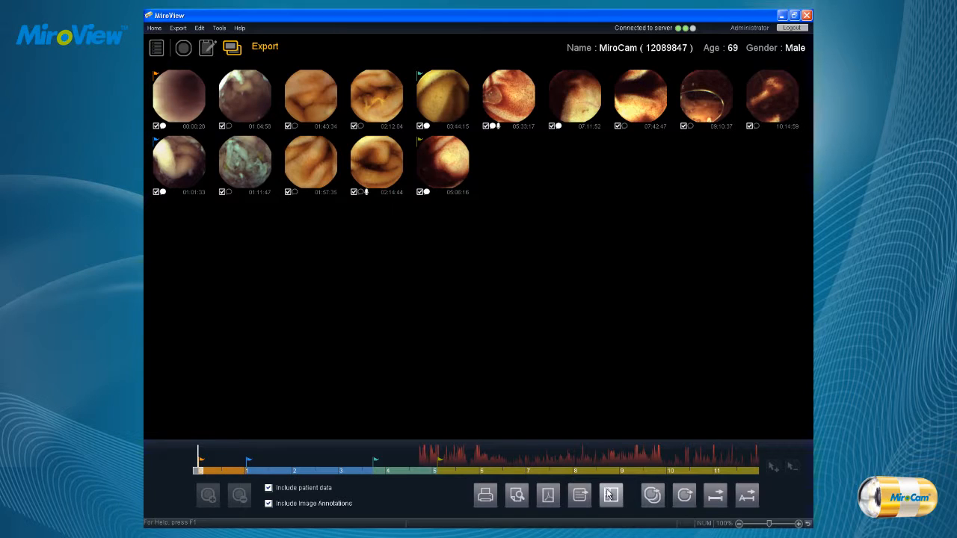
left_click(610, 494)
left_click(516, 298)
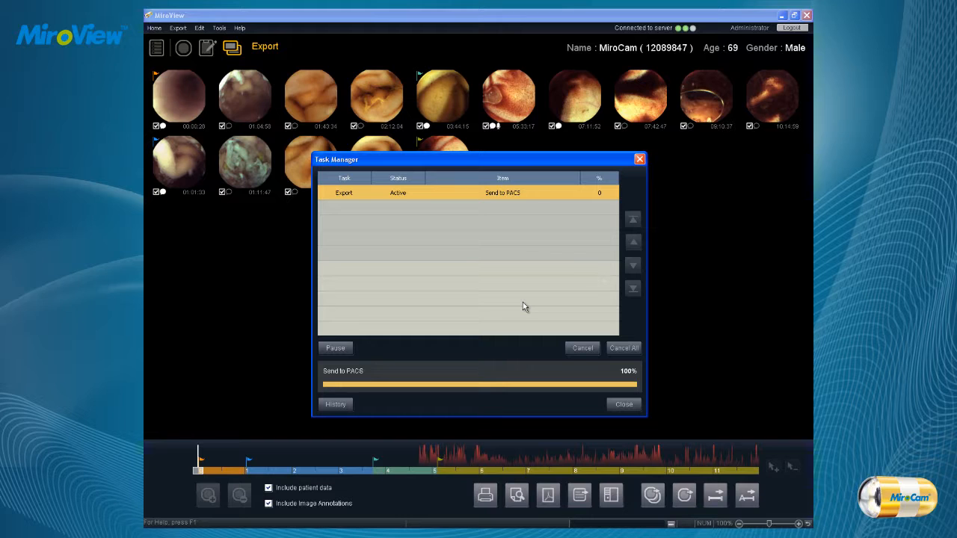
Review the options for exporting the captured images with EXMIF.
left_click(651, 495)
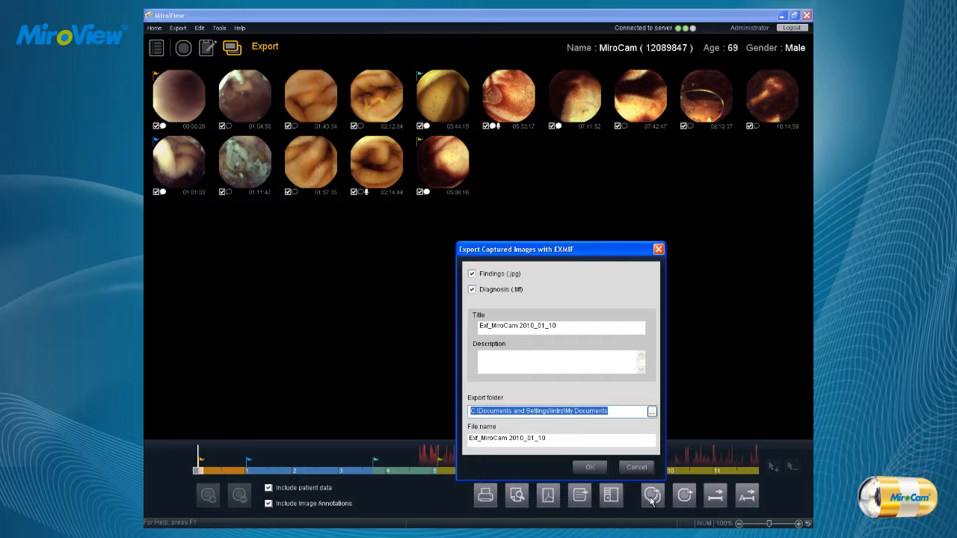
left_click(652, 498)
Export the captured images, their videos, the review data and a PDF to My Documents under the file name MiroCam 2010_01_10.
left_click(684, 496)
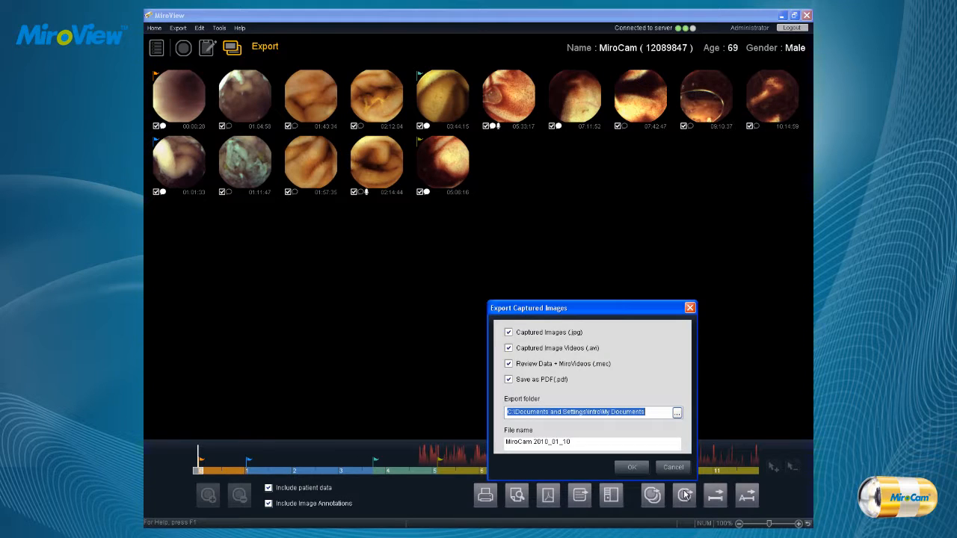
left_click(676, 414)
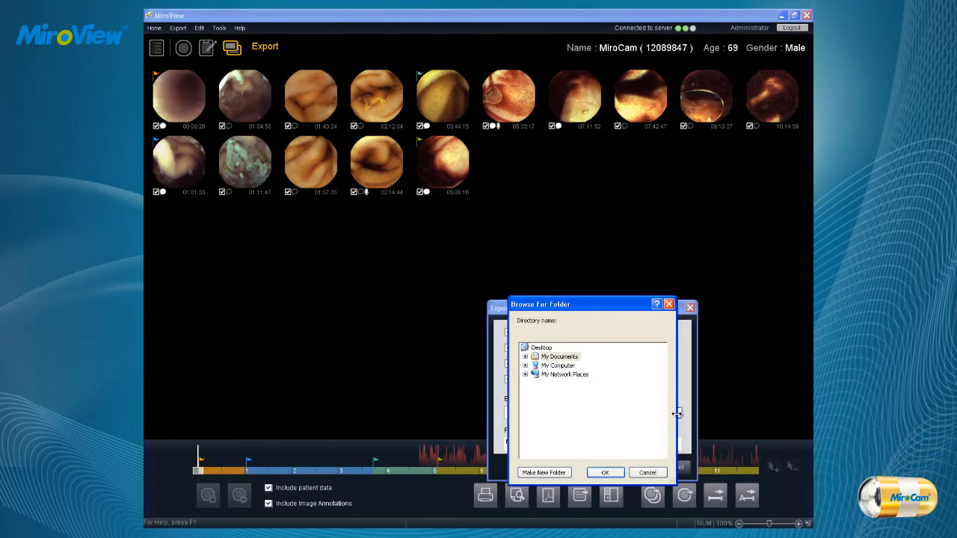
left_click(615, 475)
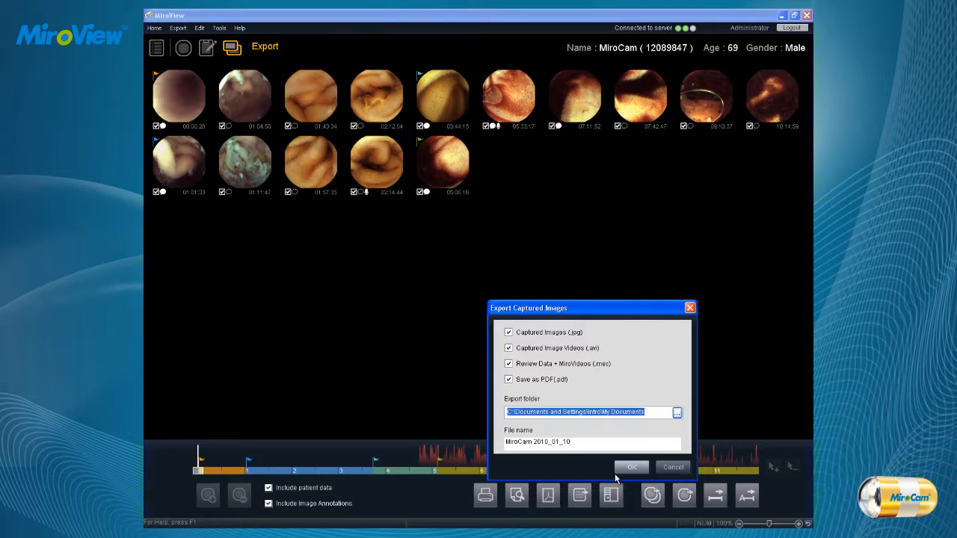
left_click(628, 467)
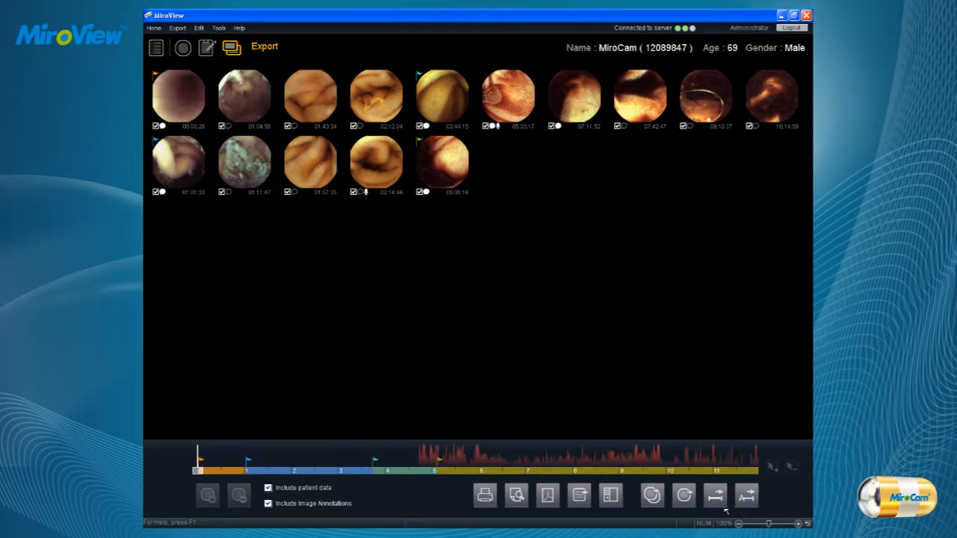
Review the options for exporting the case video and close them without exporting.
left_click(747, 496)
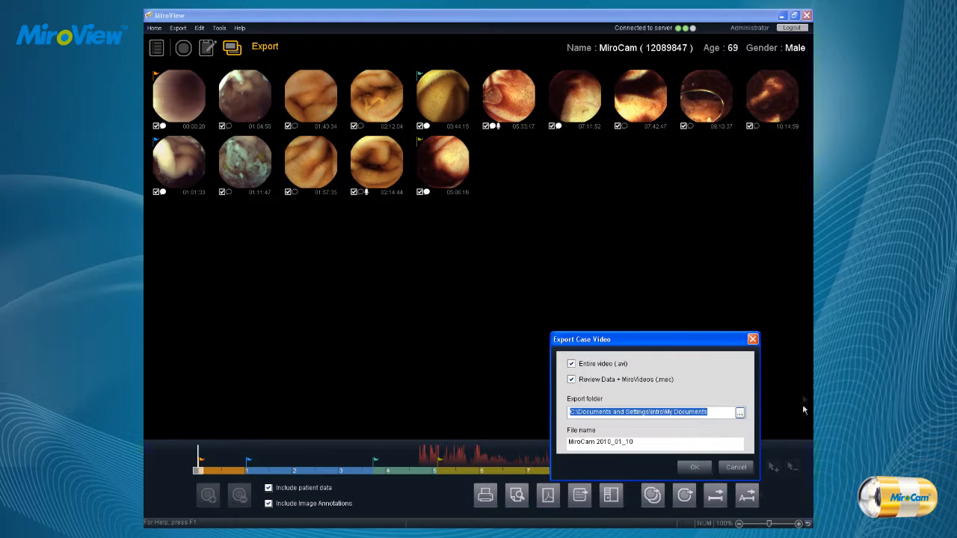
left_click(753, 340)
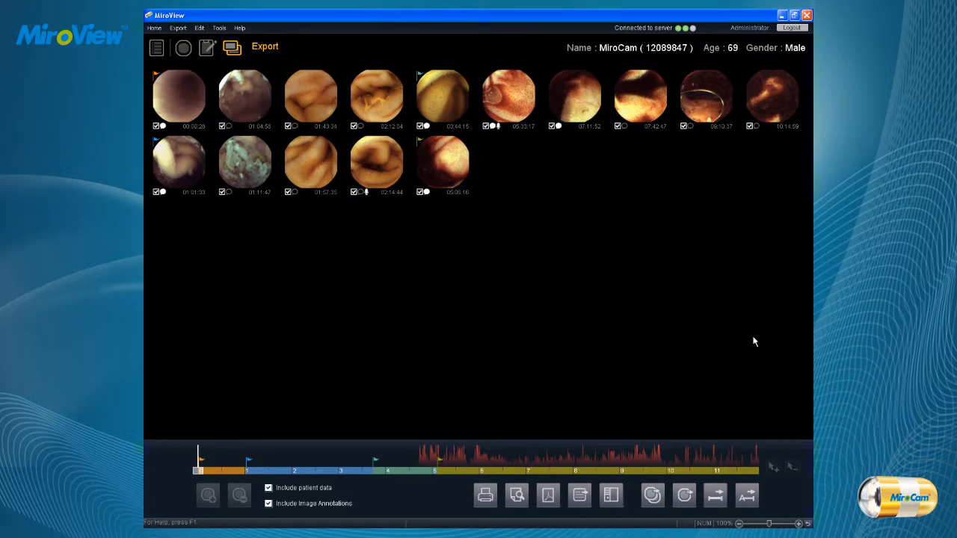